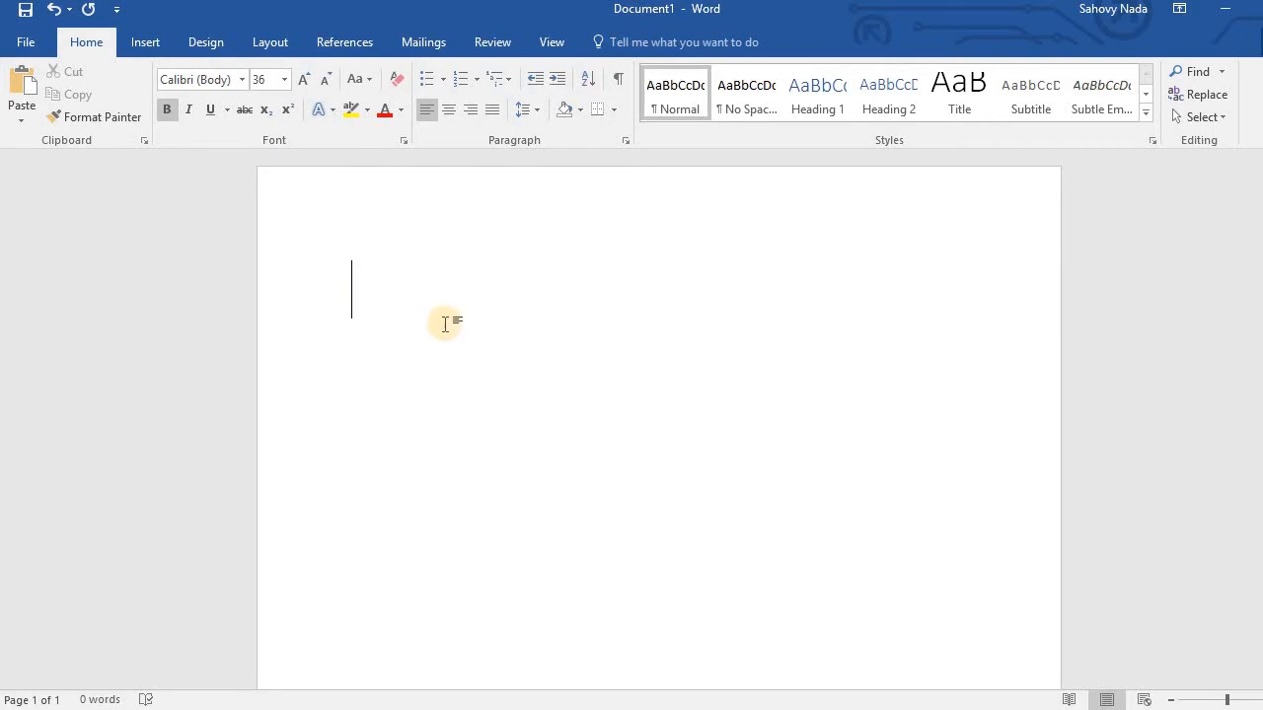
{"action": "type", "text": "FI"}
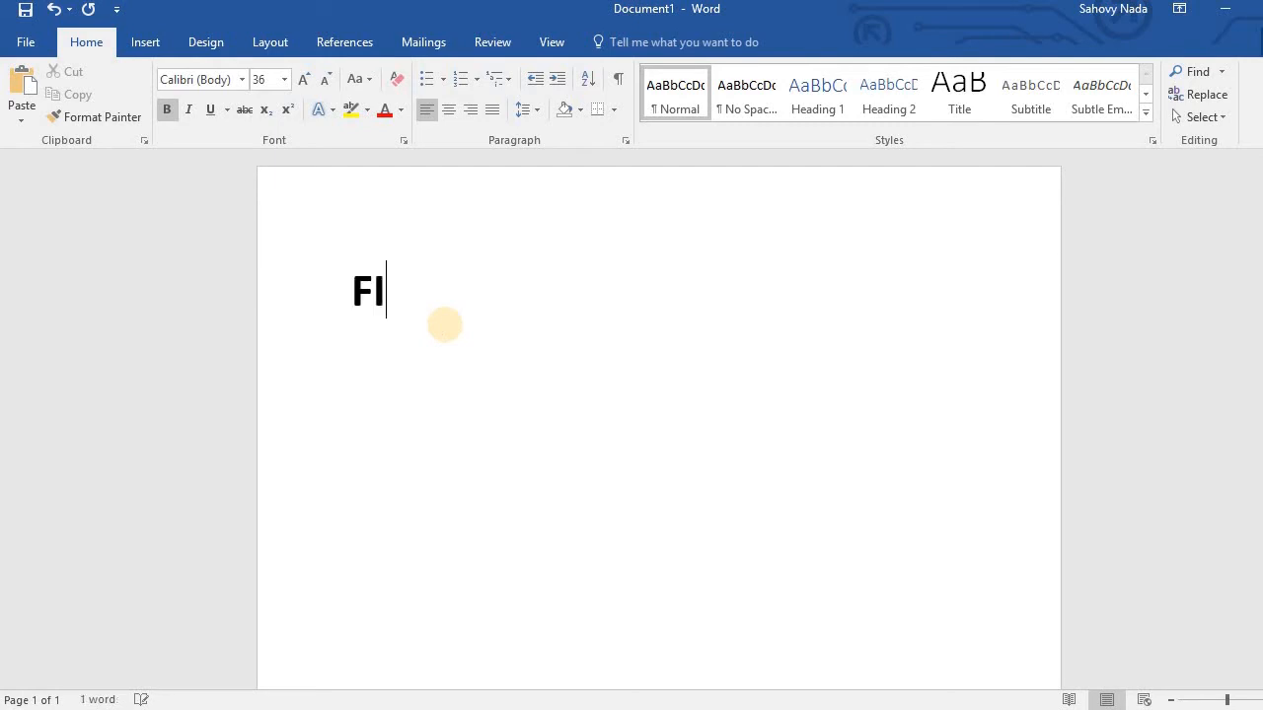
{"action": "type", "text": "LE"}
{"action": "type", "text": " >>> "}
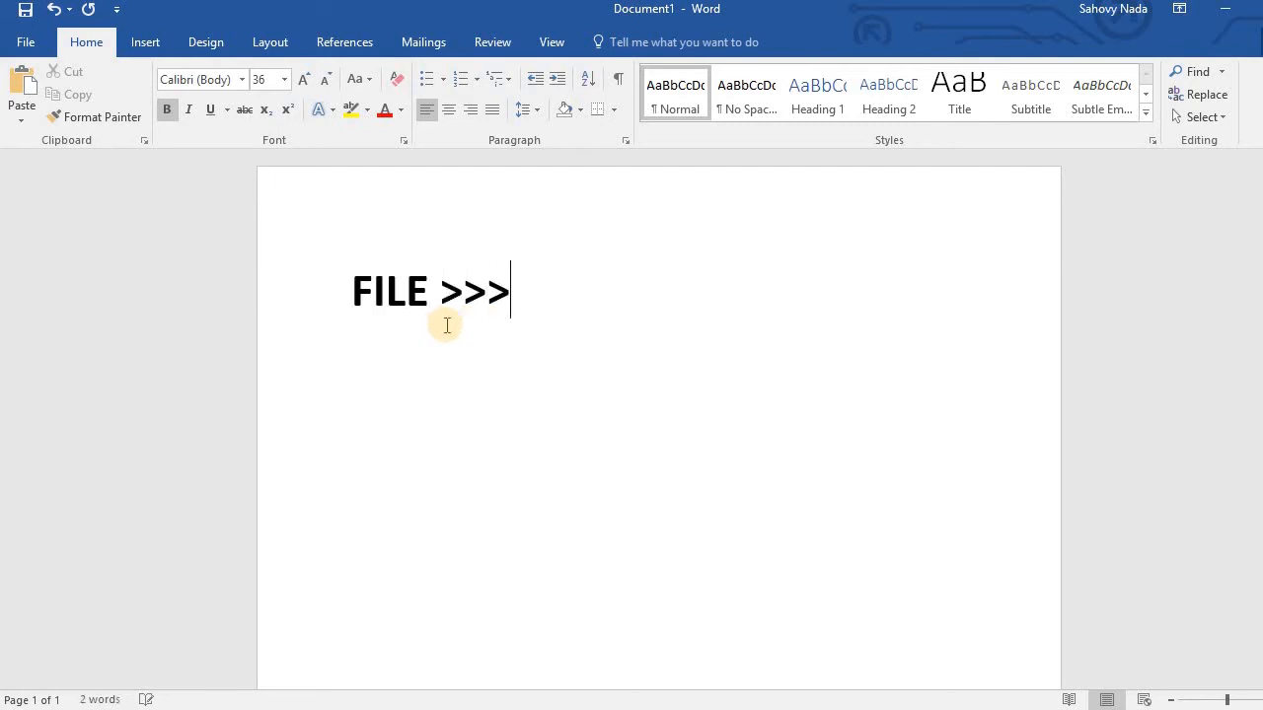
{"action": "type", "text": "OPTION"}
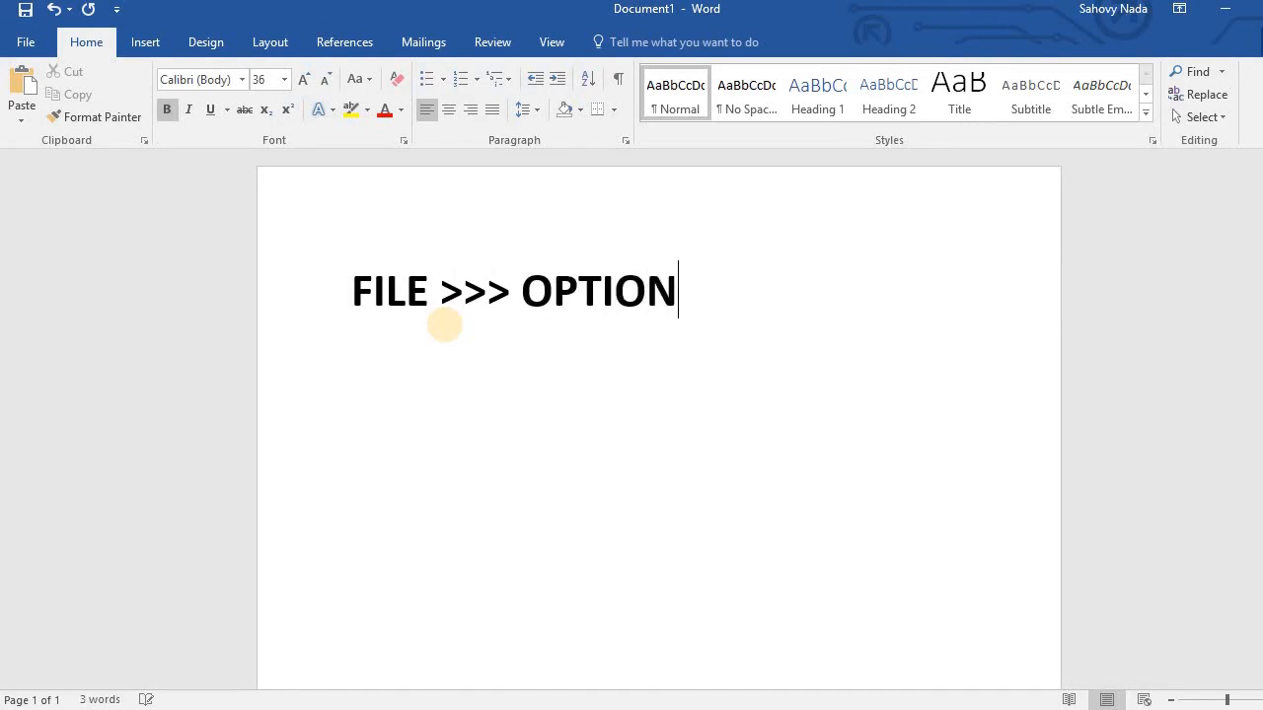
{"action": "type", "text": "S >>> "}
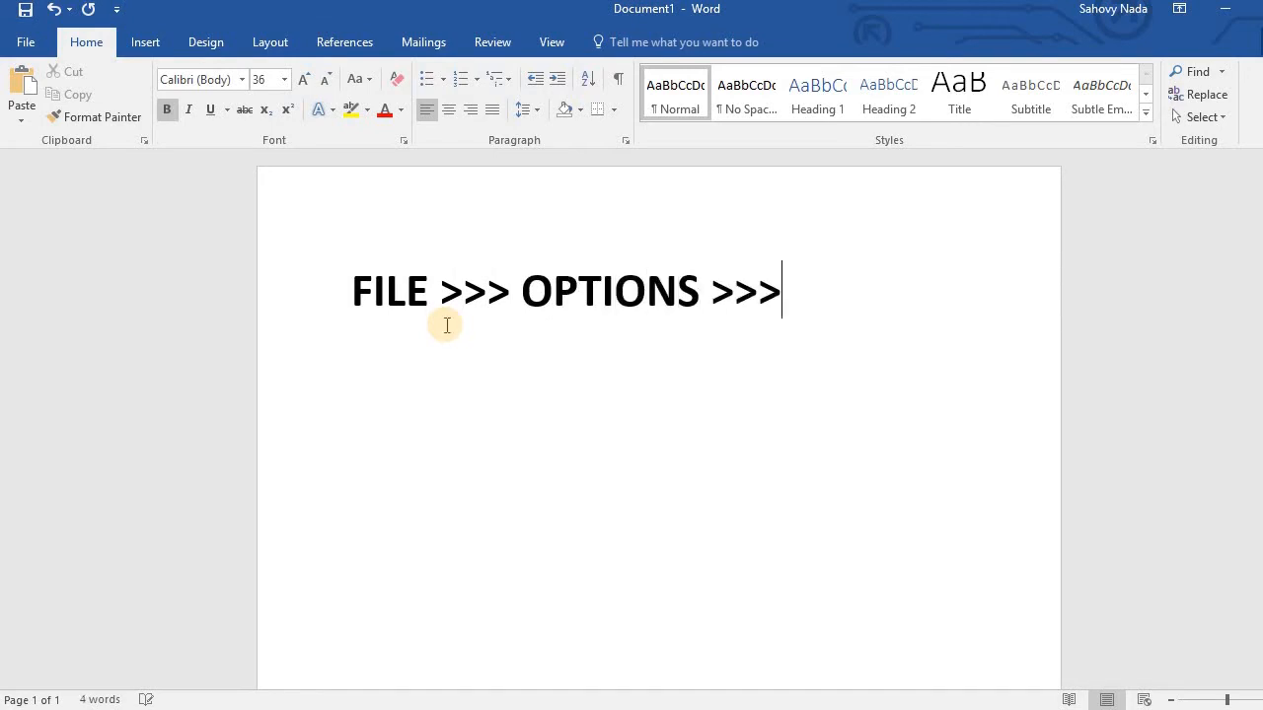
{"action": "type", "text": "SAVE"}
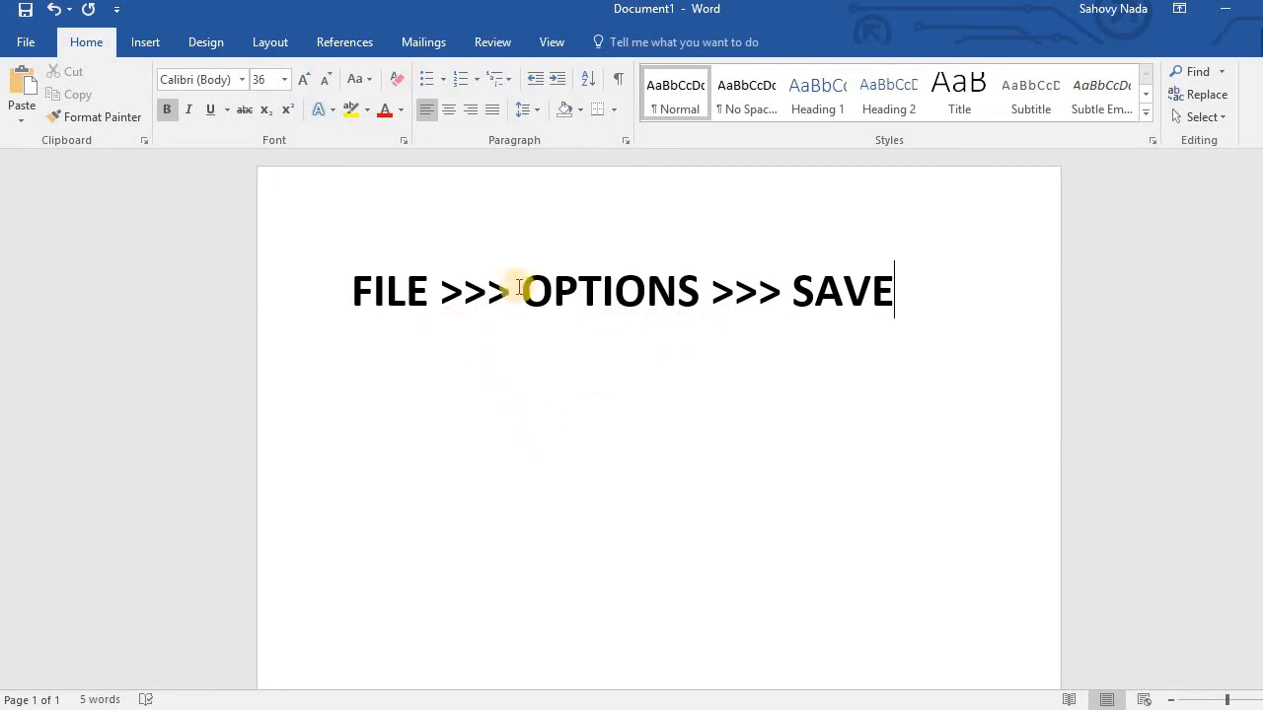
Step: Open Word Options from the File backstage
{"action": "left_click", "coordinate": [27, 43]}
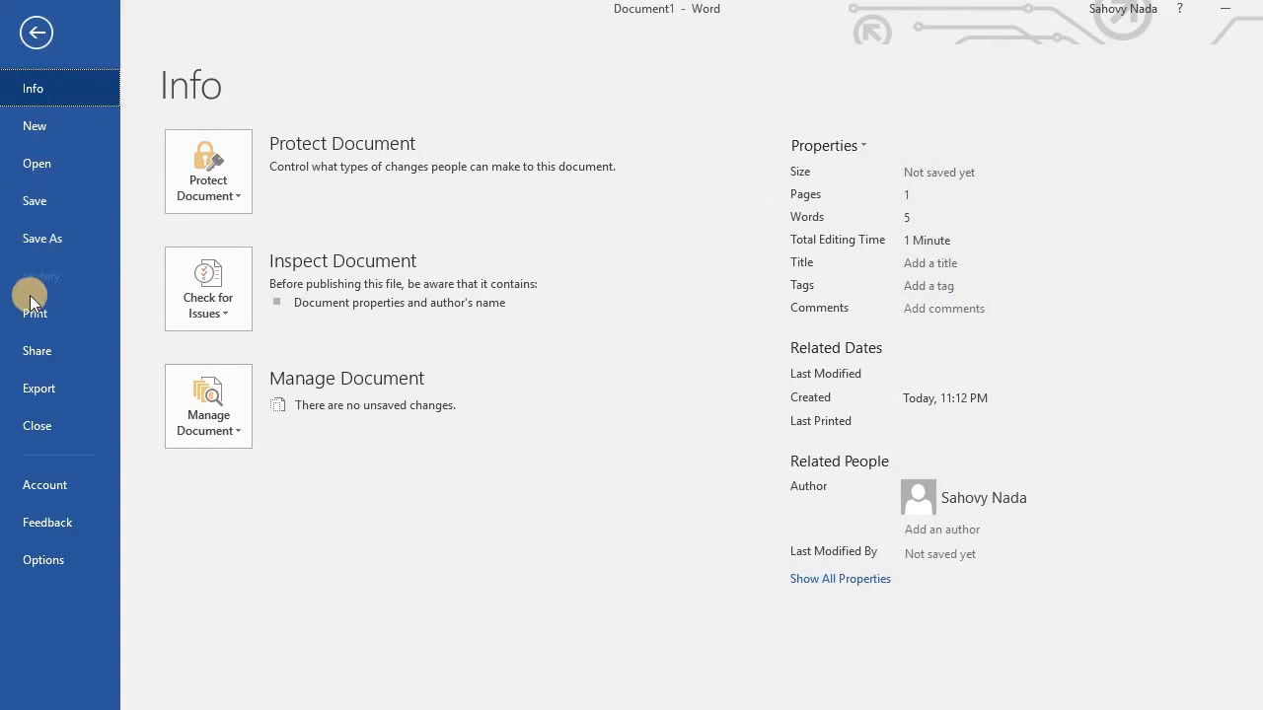
{"action": "left_click", "coordinate": [62, 559]}
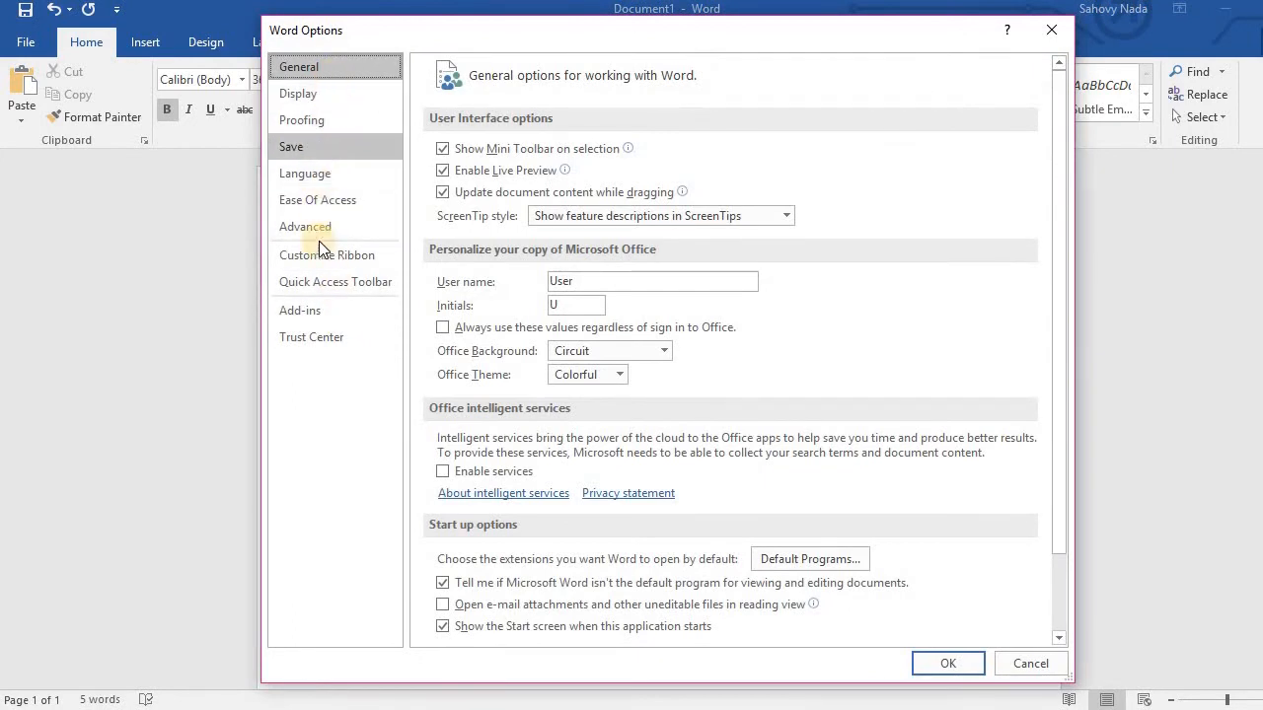
Step: In the Save category, toggle 'Save AutoRecover information every' off and back on at 10 minutes
{"action": "left_click", "coordinate": [307, 146]}
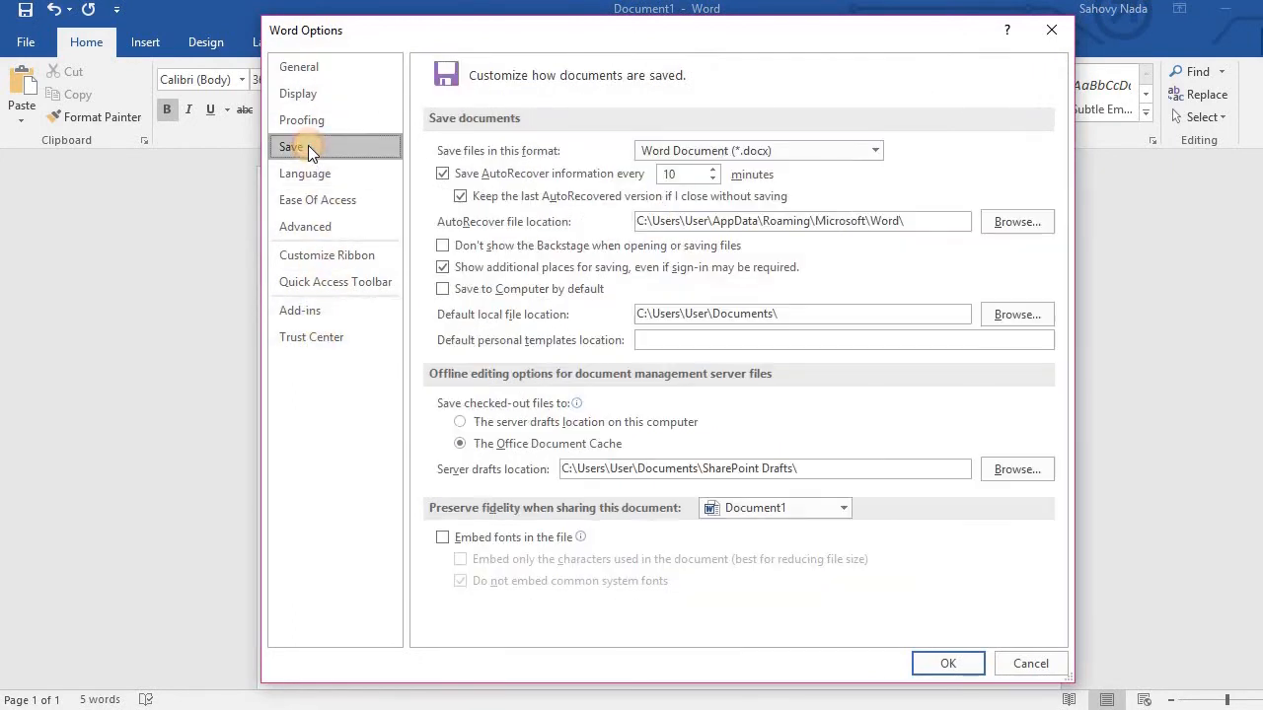
{"action": "left_click", "coordinate": [442, 174]}
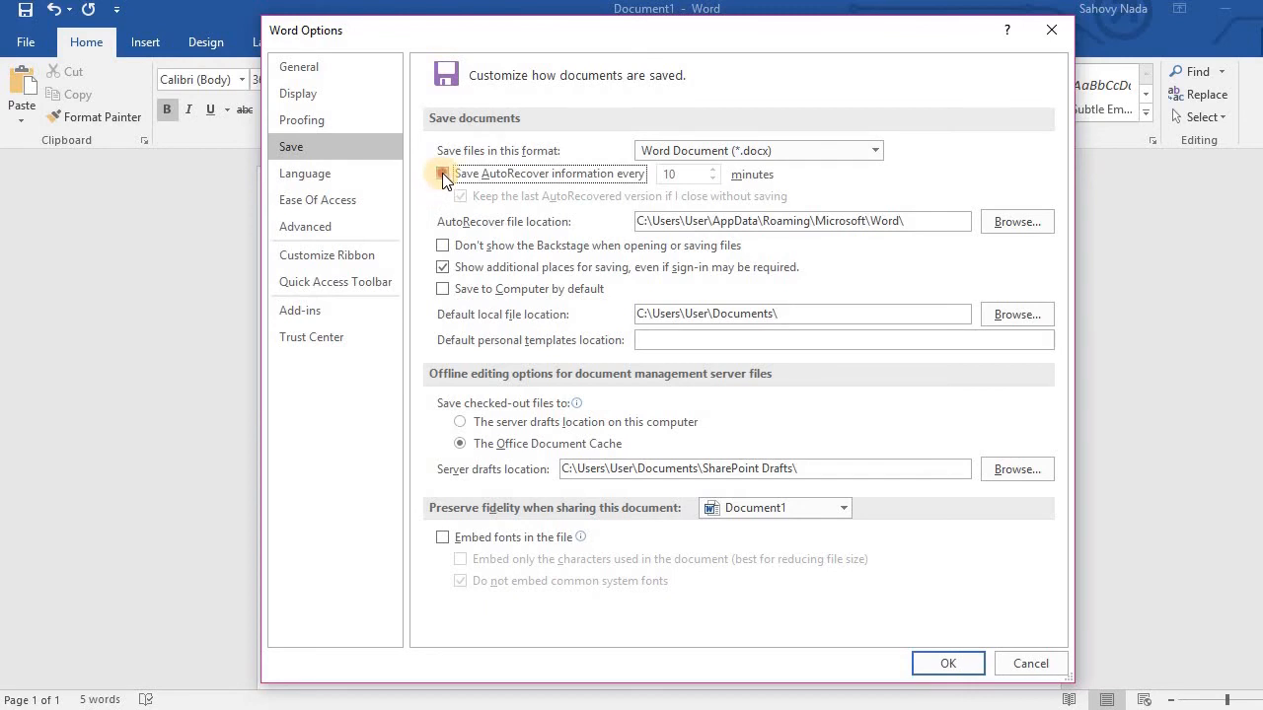
{"action": "left_click", "coordinate": [442, 173]}
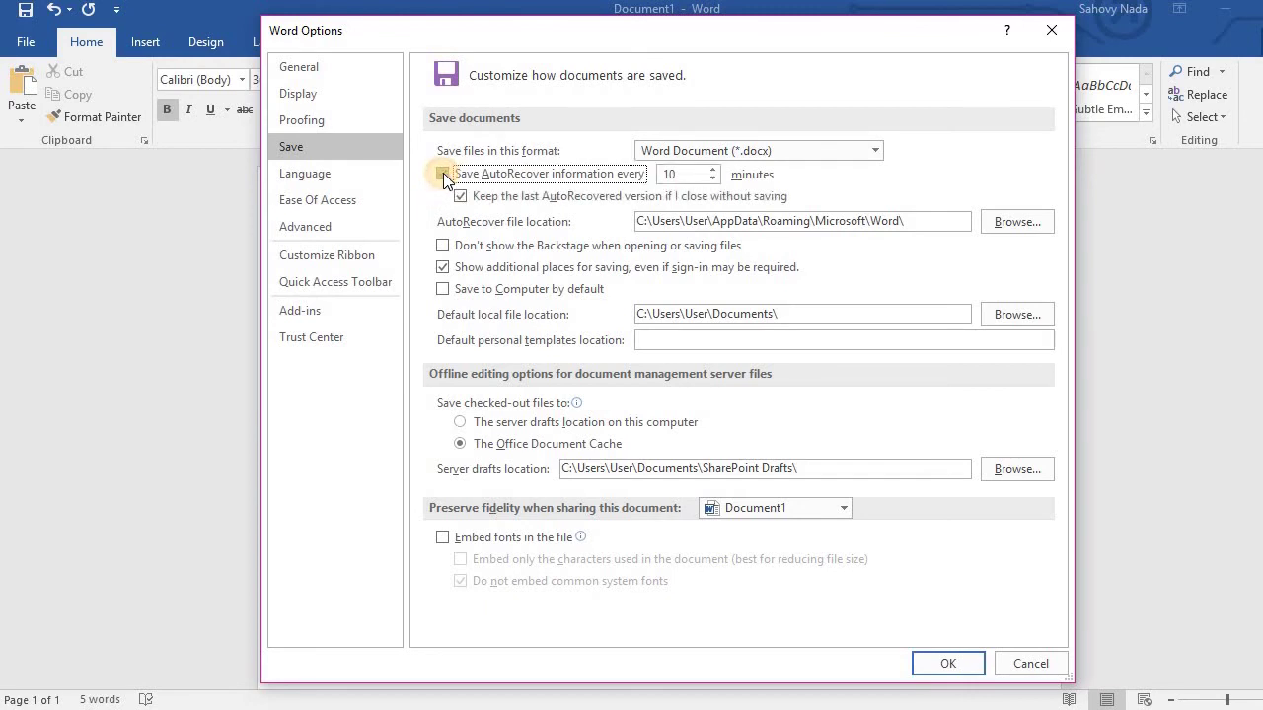
{"action": "left_click", "coordinate": [707, 176]}
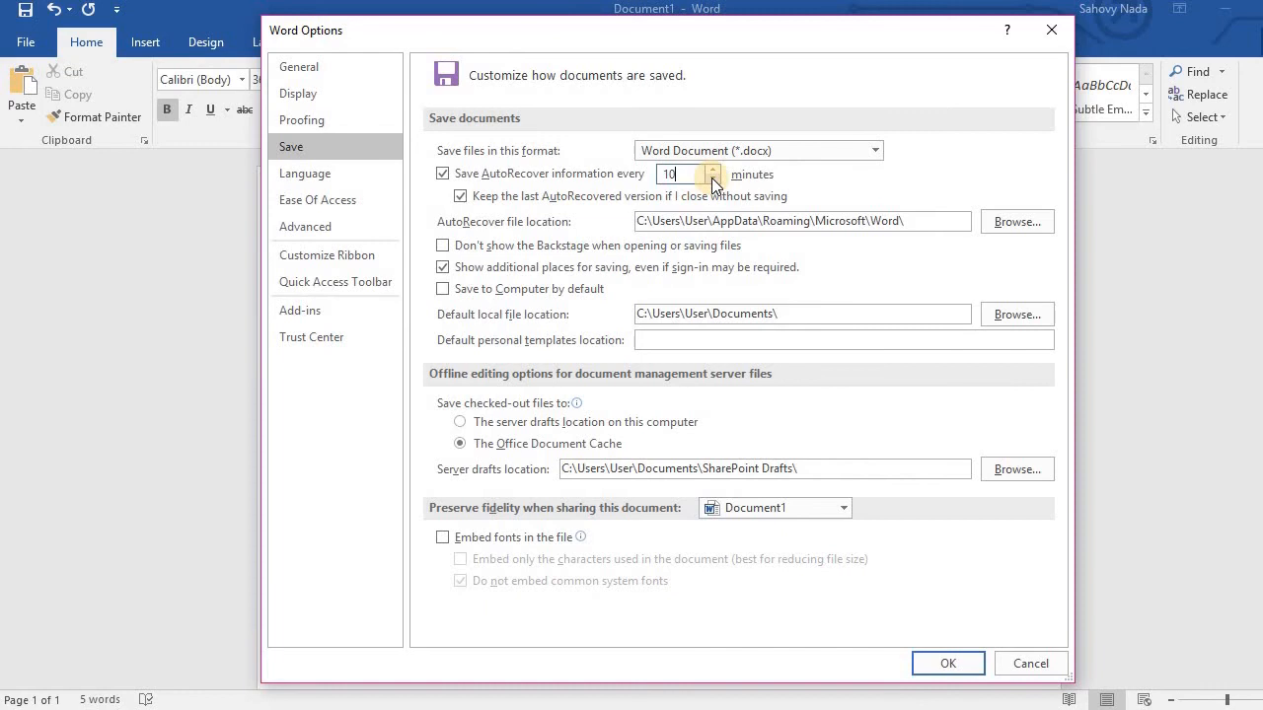
{"action": "left_click", "coordinate": [711, 178]}
{"action": "left_click", "coordinate": [711, 178]}
{"action": "left_click", "coordinate": [697, 175]}
{"action": "left_click", "coordinate": [713, 171]}
{"action": "left_click", "coordinate": [714, 171]}
{"action": "left_click", "coordinate": [714, 171]}
{"action": "left_click", "coordinate": [811, 314]}
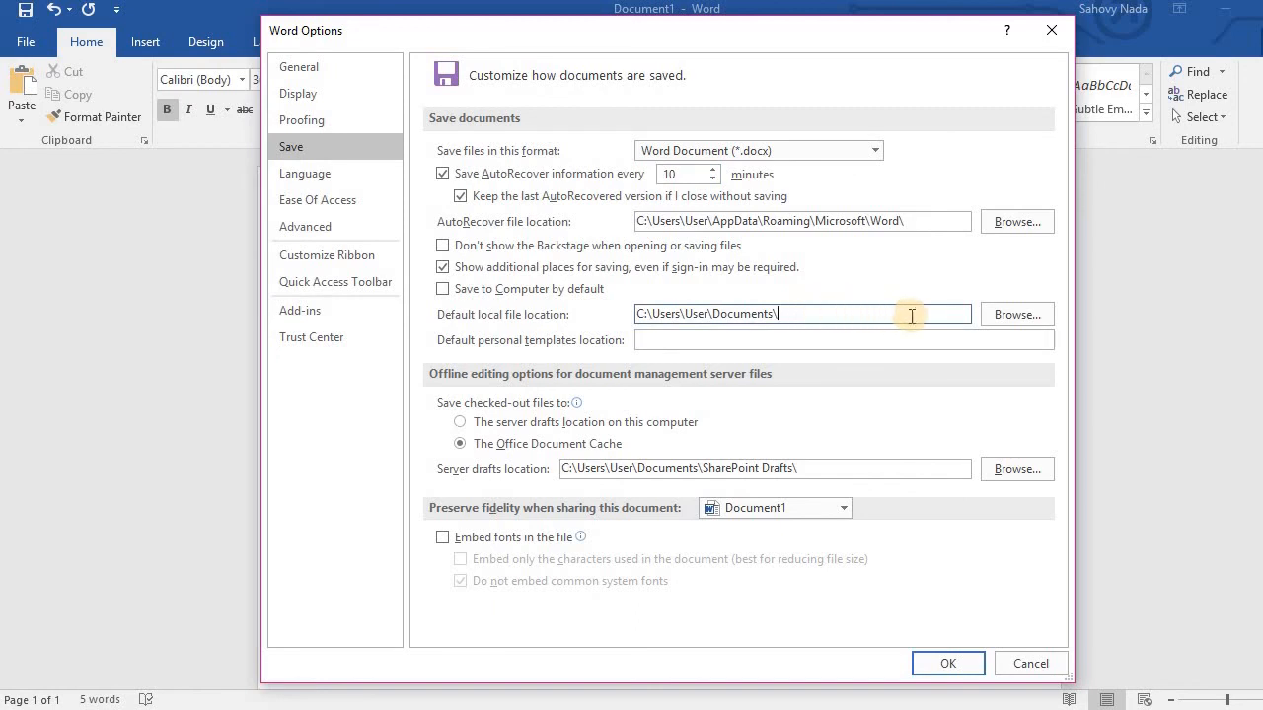
{"action": "left_click", "coordinate": [998, 315]}
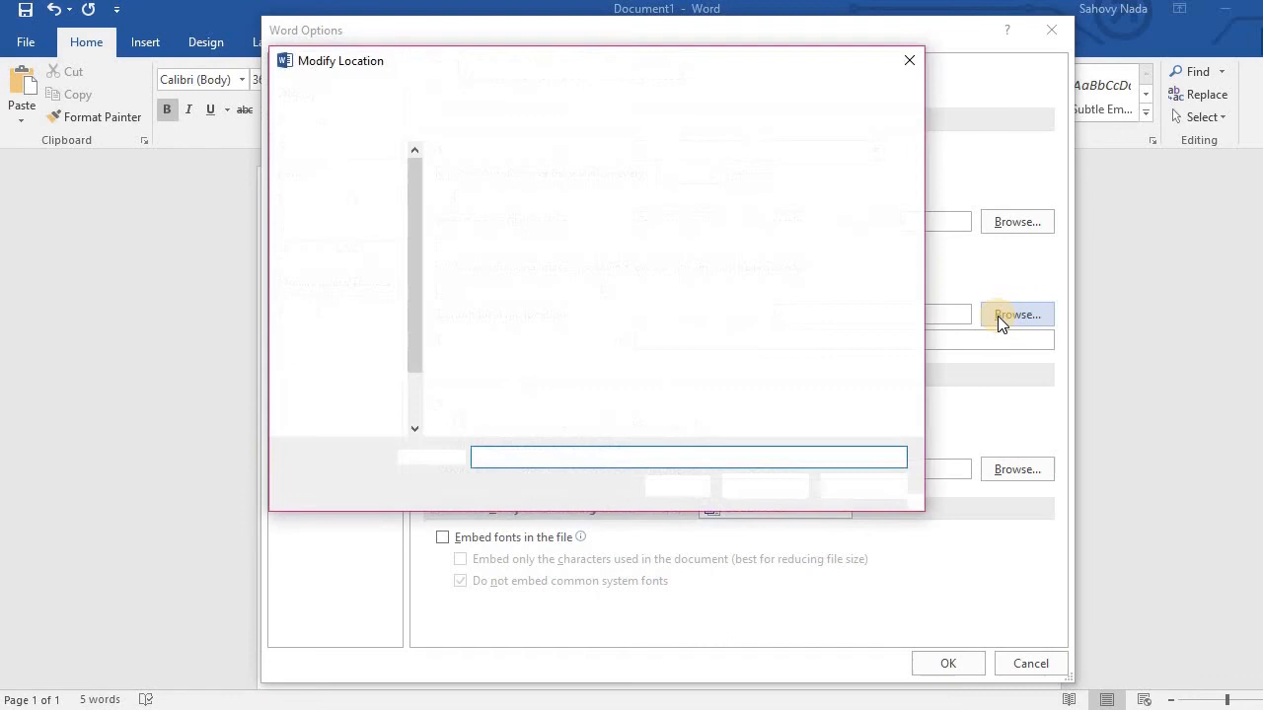
{"action": "left_click", "coordinate": [866, 484]}
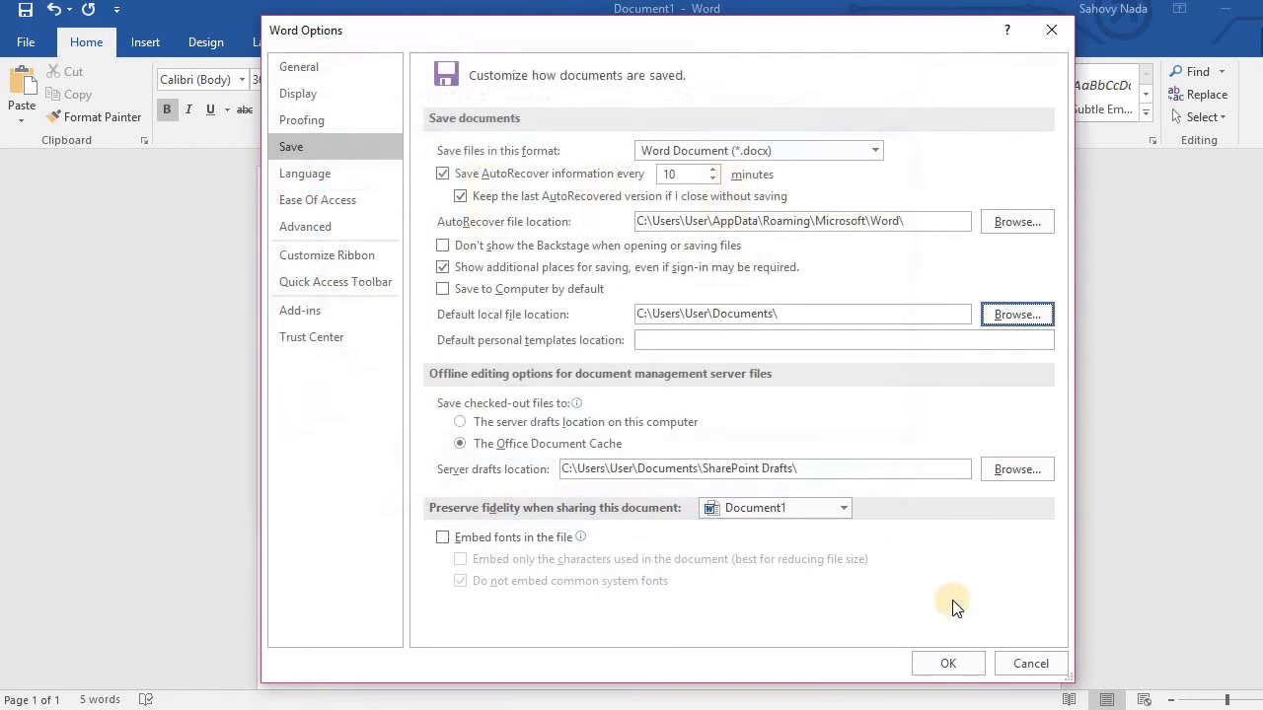
Step: Confirm the Word Options with OK, returning to the 'FILE >>> OPTIONS >>> SAVE' document
{"action": "left_click", "coordinate": [947, 664]}
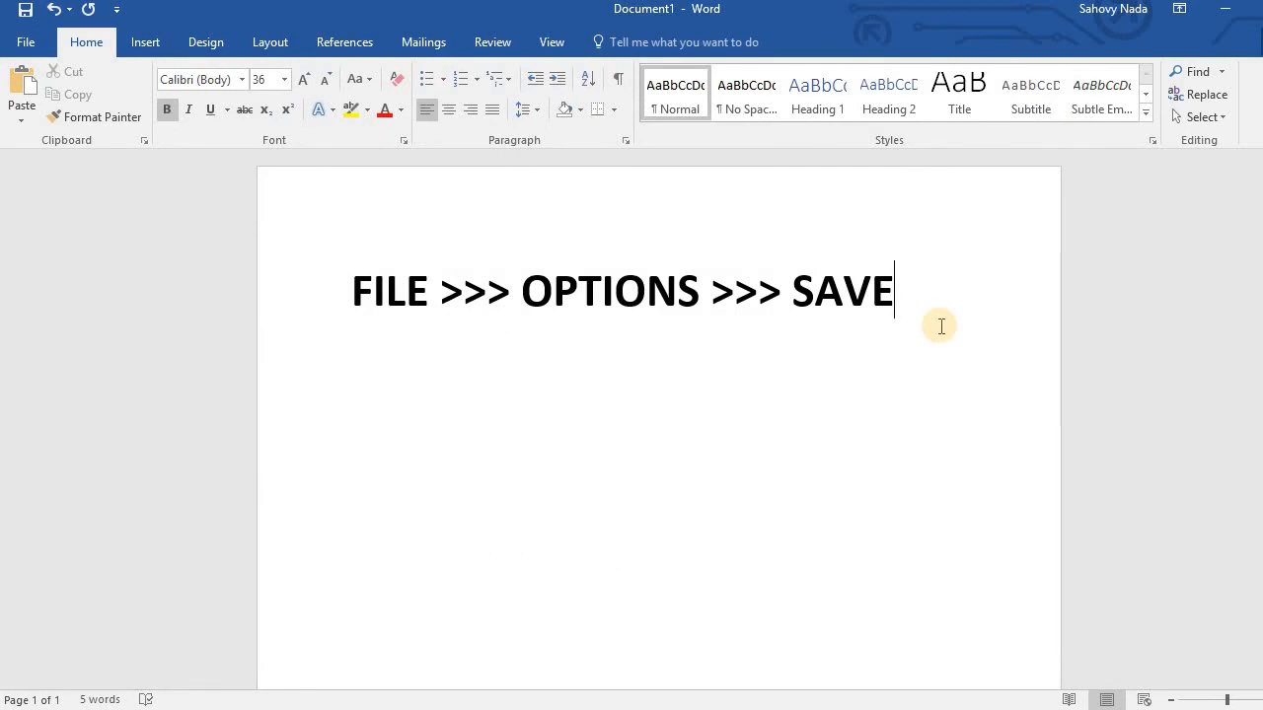